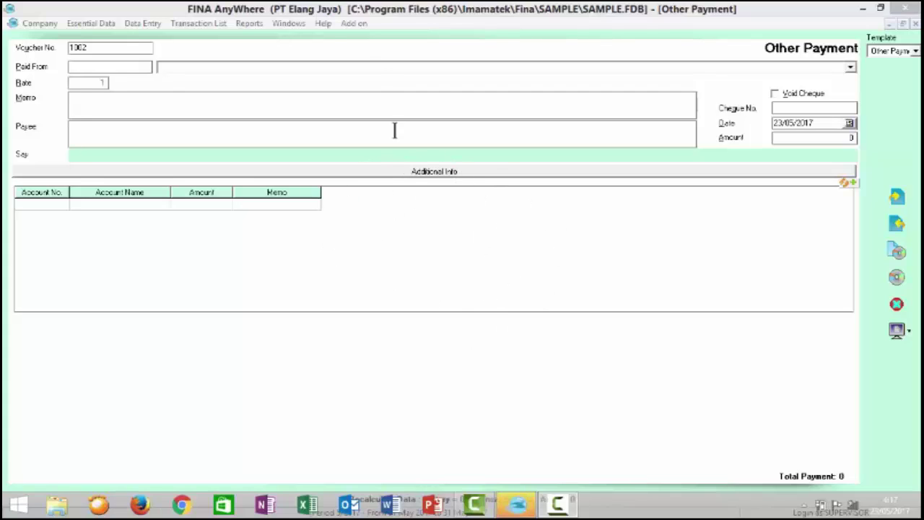
- Extend the other payment's voucher number to 1002sksksksk
click(132, 23)
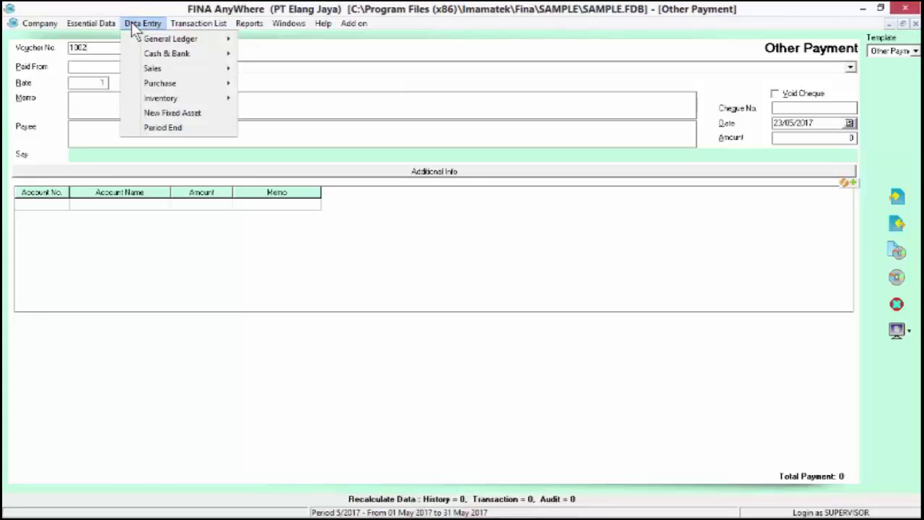
mouse_move(141, 57)
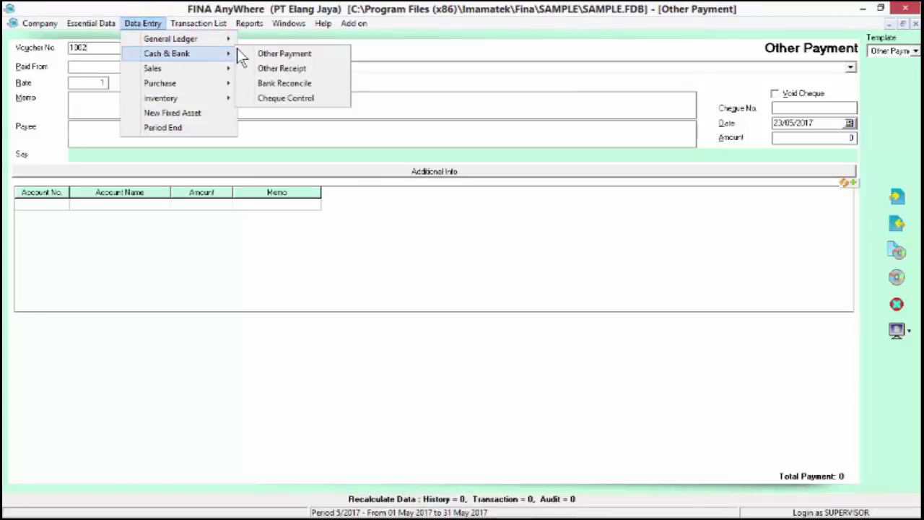
click(379, 54)
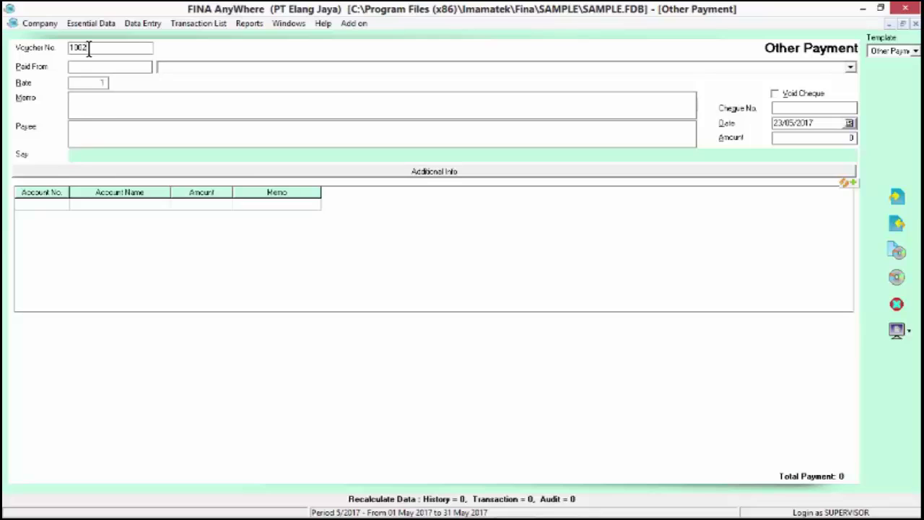
text(aksdaksk)
- Try to use skskksks as the Paid From account and clear the entry
click(850, 69)
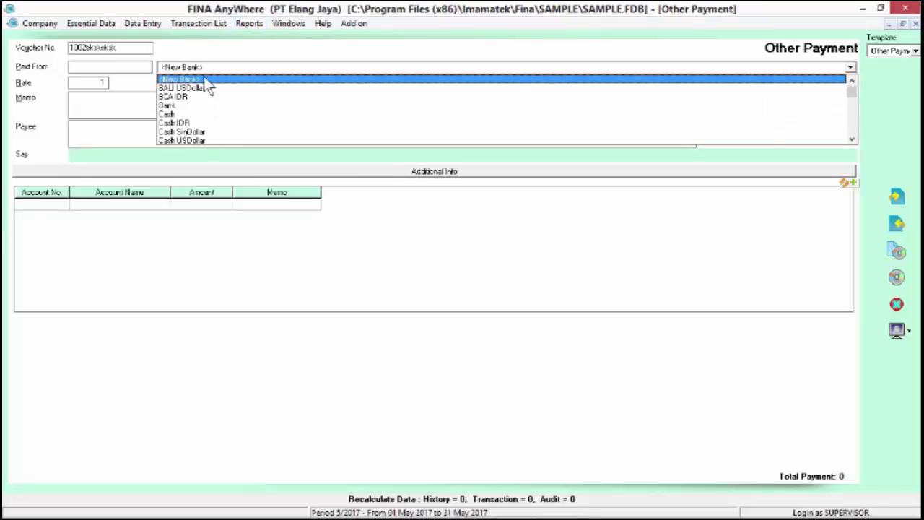
click(136, 65)
text(sk)
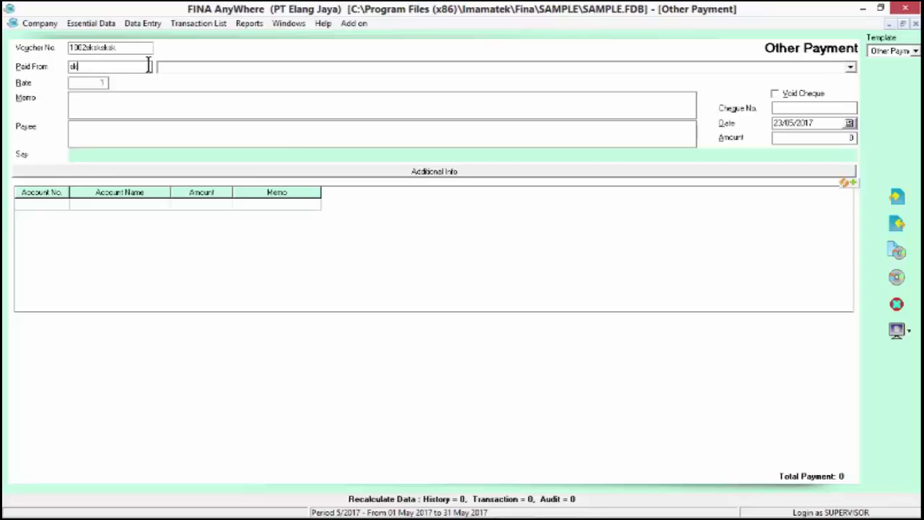
text(skksks)
key(Return)
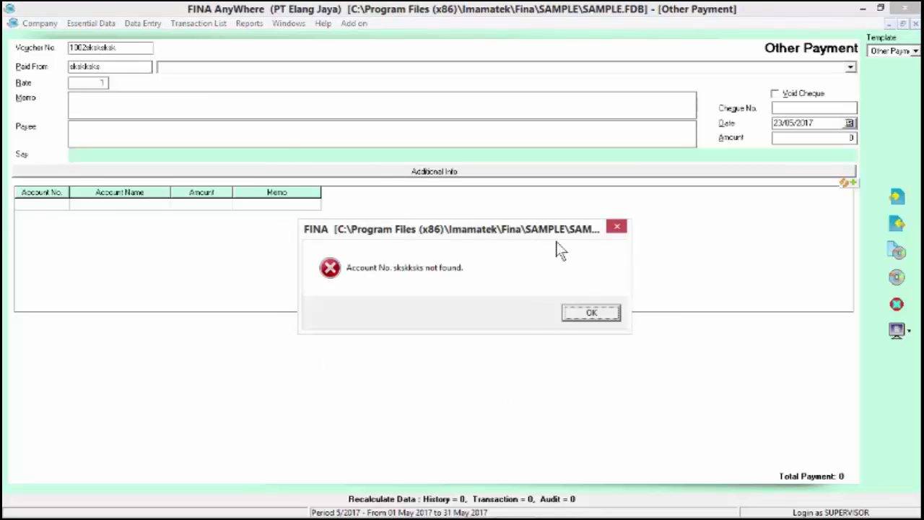
click(616, 230)
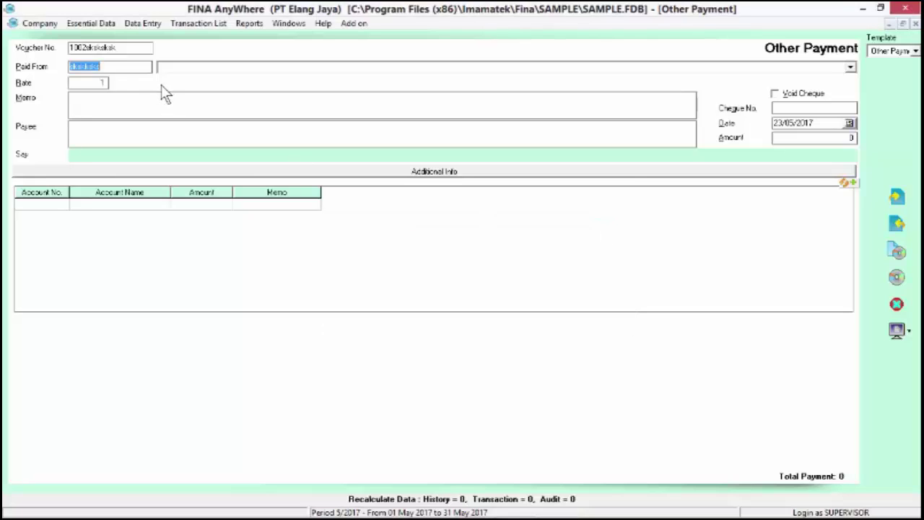
key(BackSpace)
click(851, 66)
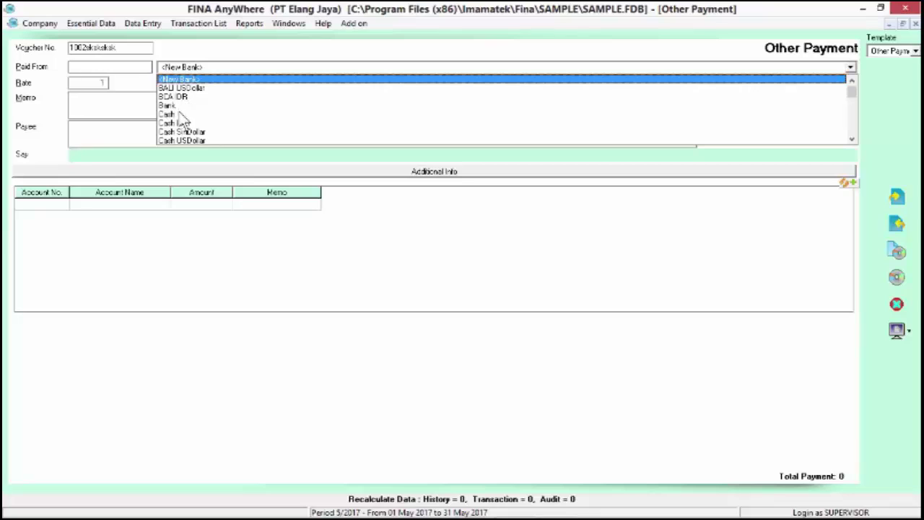
click(180, 97)
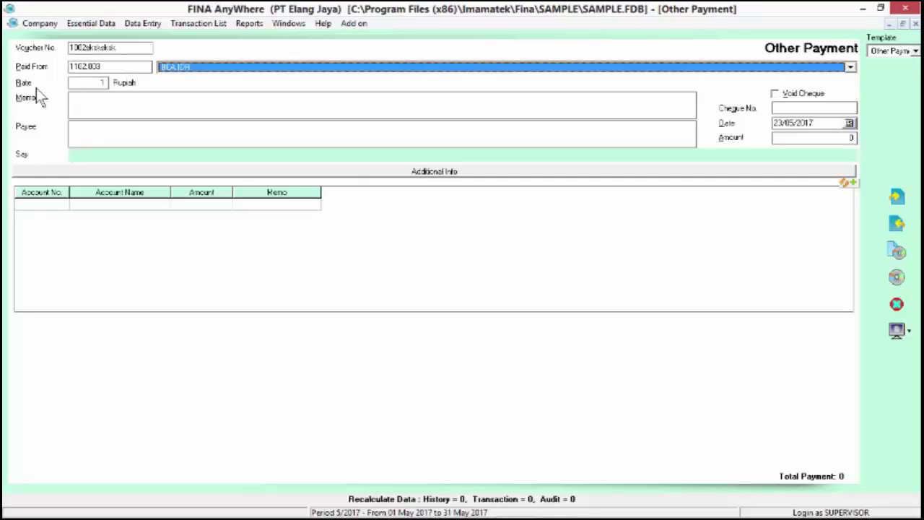
click(90, 100)
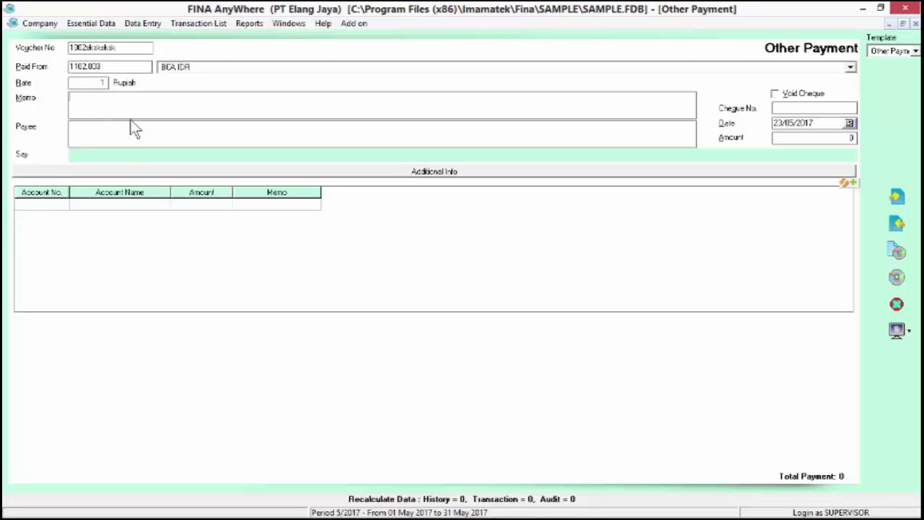
text(sksksksk1515151515)
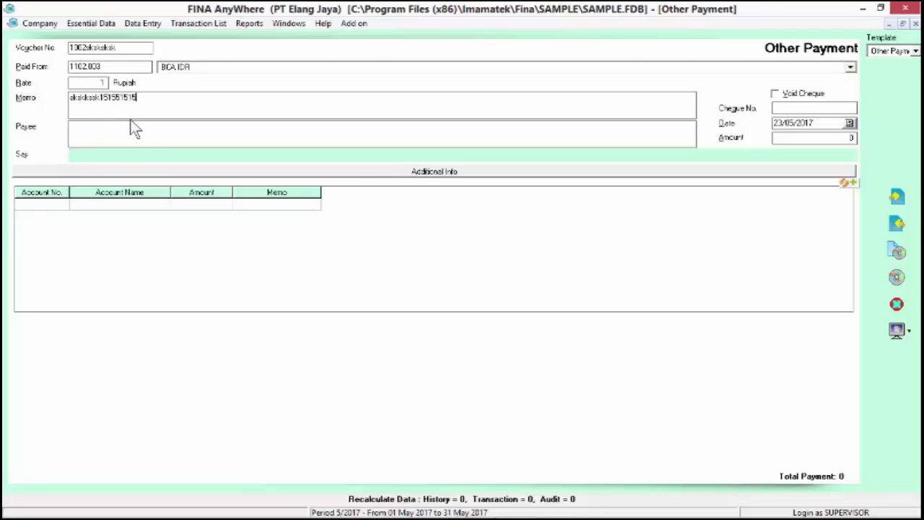
text(155151)
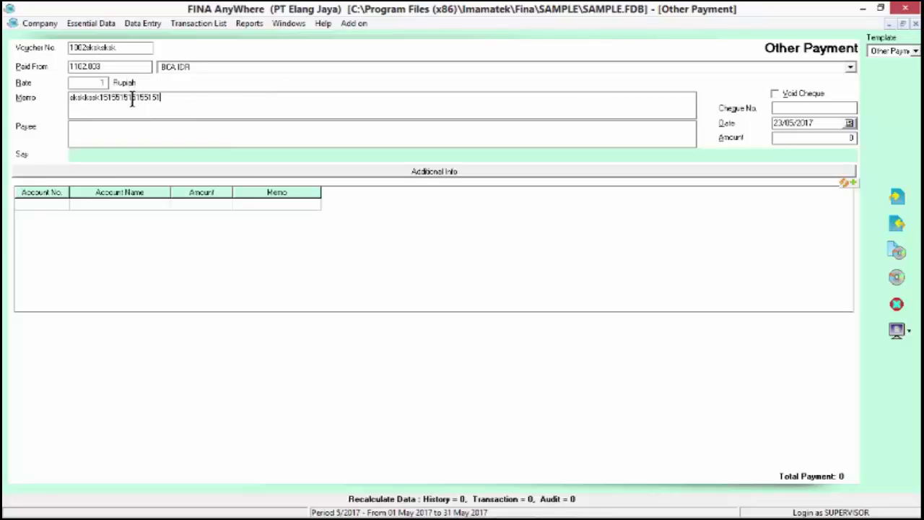
click(135, 130)
text(sksksksksk)
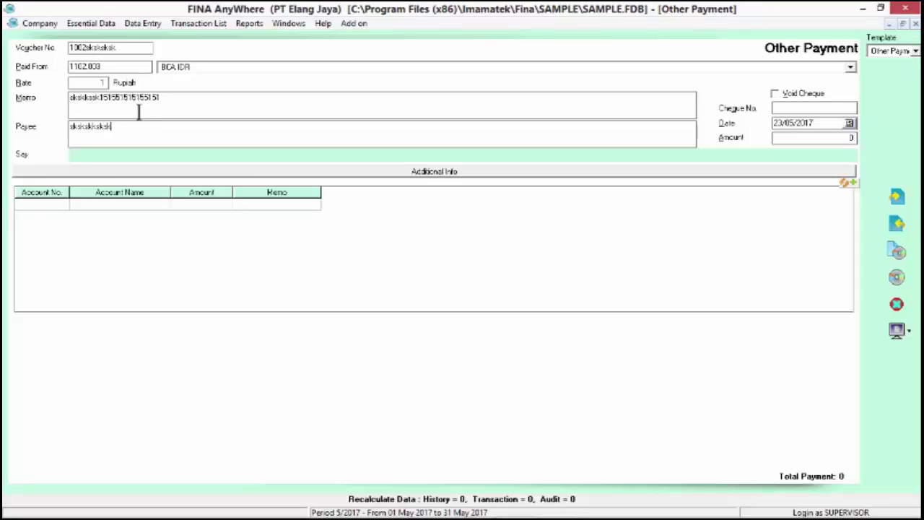
text(sks454545455454)
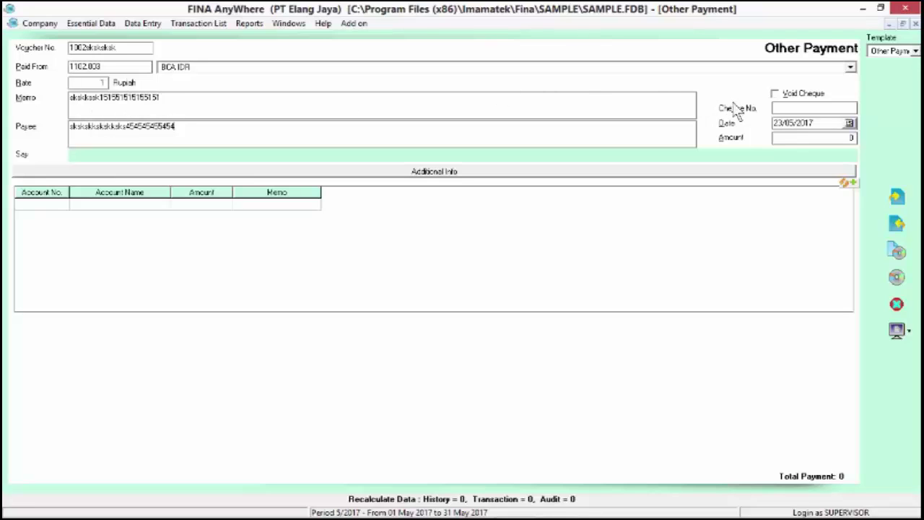
click(784, 110)
text(k4k4k4k4k4k4k4k4k4k4k)
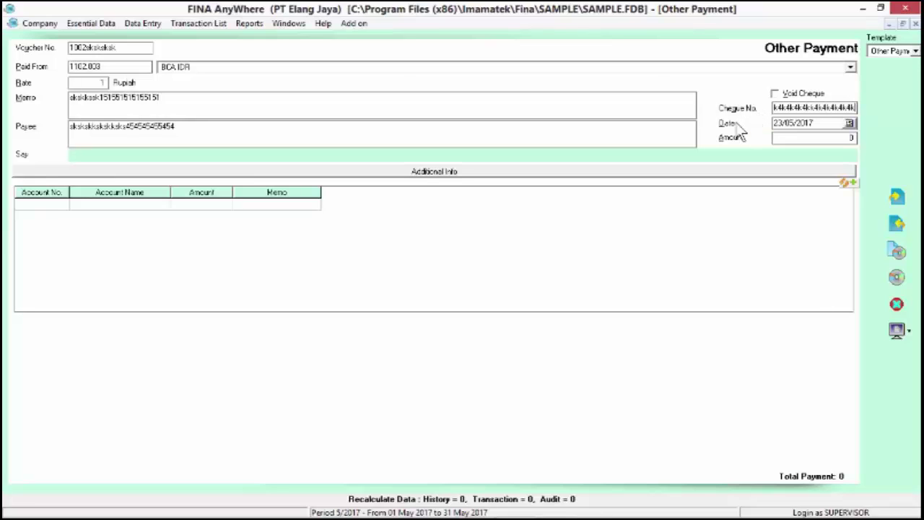
click(850, 125)
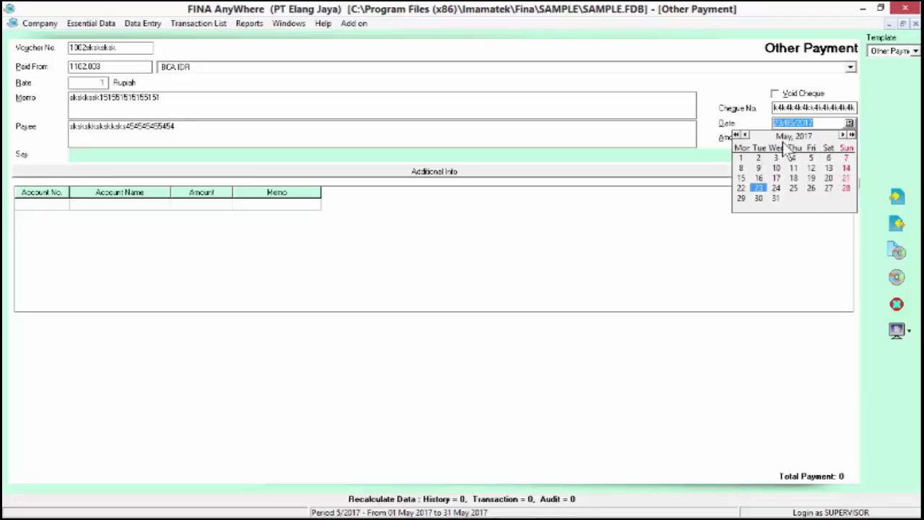
click(851, 136)
click(852, 136)
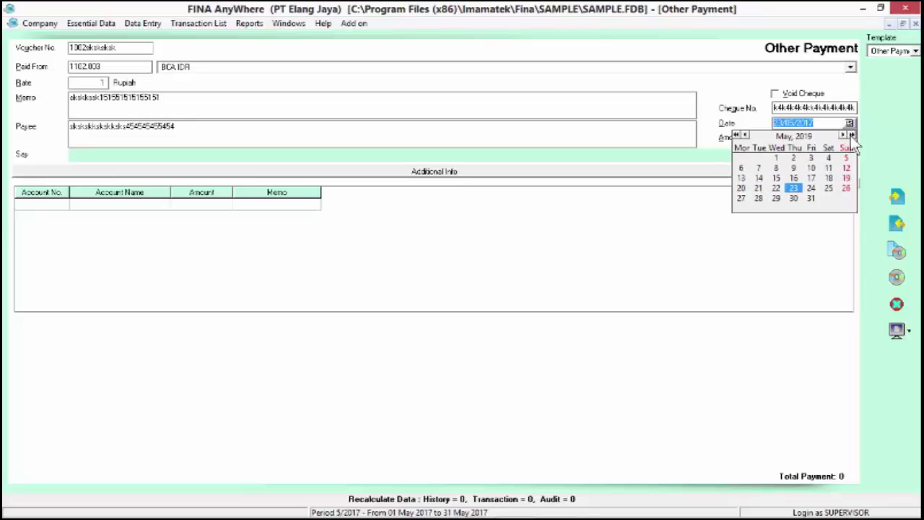
click(851, 136)
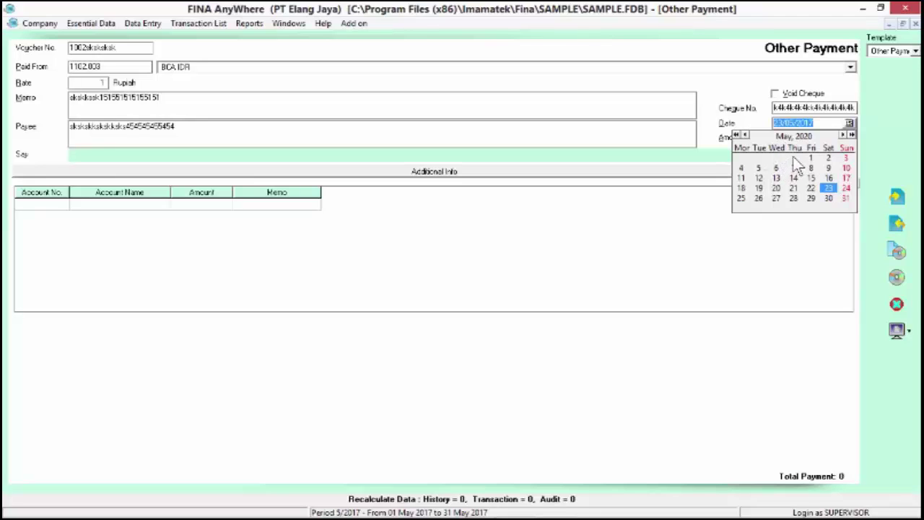
click(749, 126)
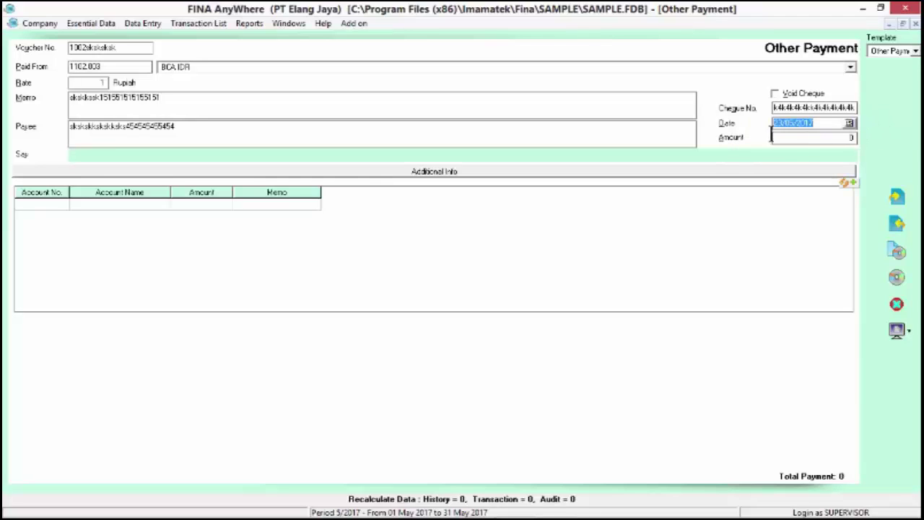
- Set the payment amount to -9090909
click(776, 139)
text(-9090909)
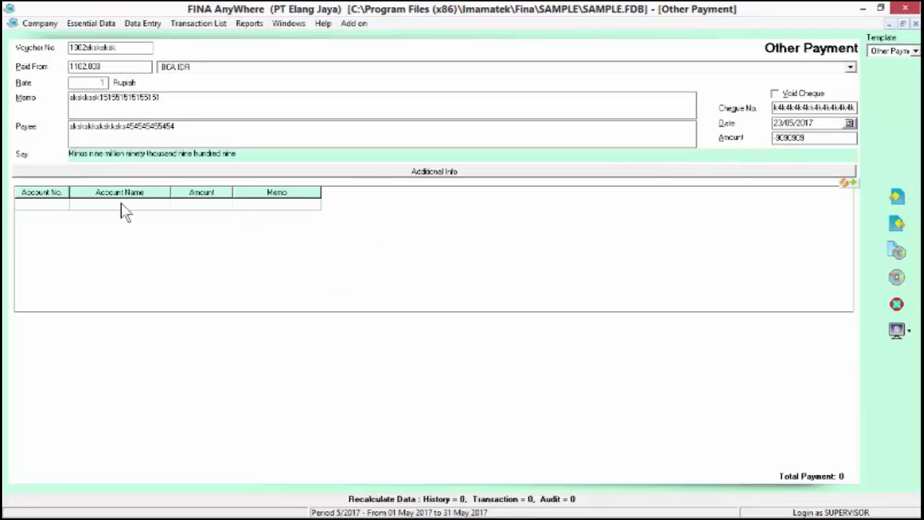
- Assign the Inventory - Memory GL account to the first payment detail row
click(63, 205)
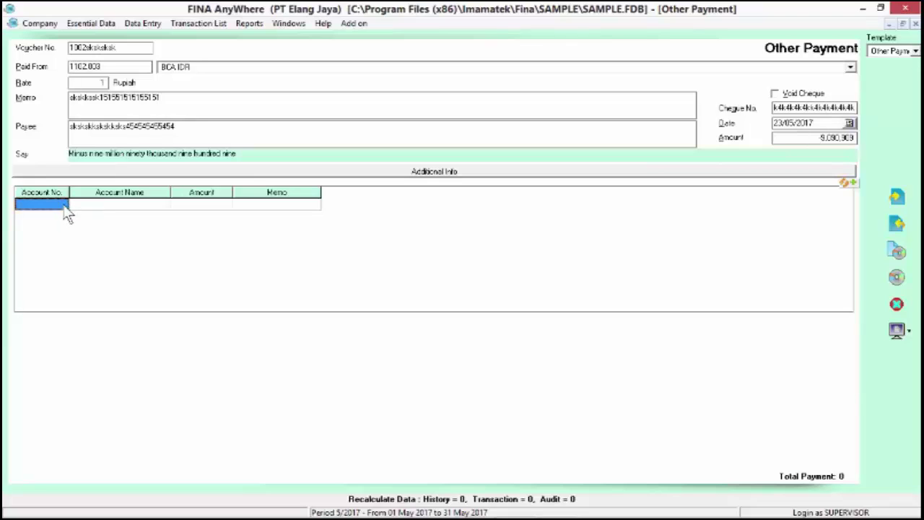
click(63, 205)
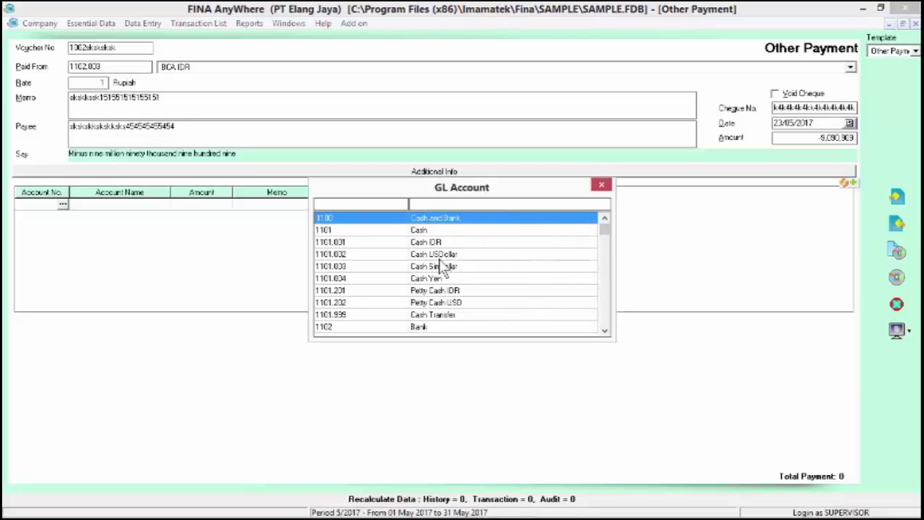
click(605, 332)
click(605, 332)
click(605, 332)
click(605, 332)
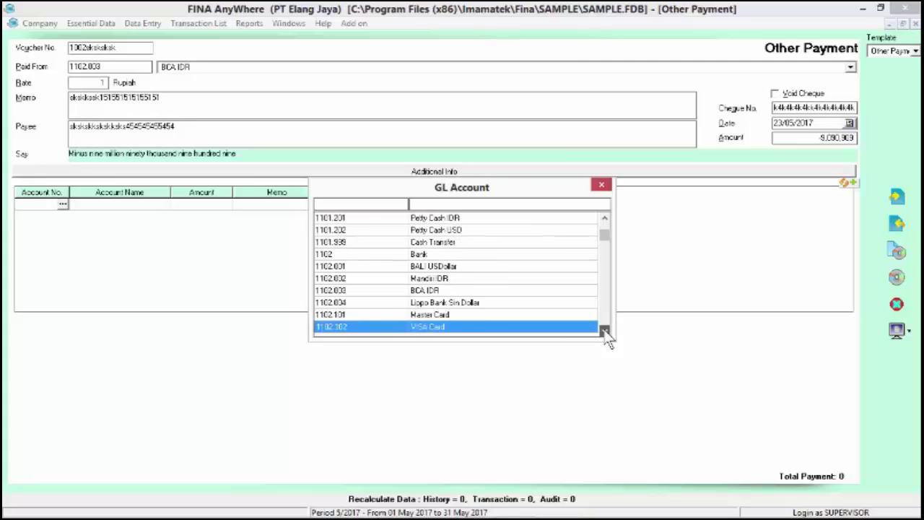
click(605, 332)
click(605, 332)
click(605, 332)
click(605, 333)
click(605, 332)
click(605, 332)
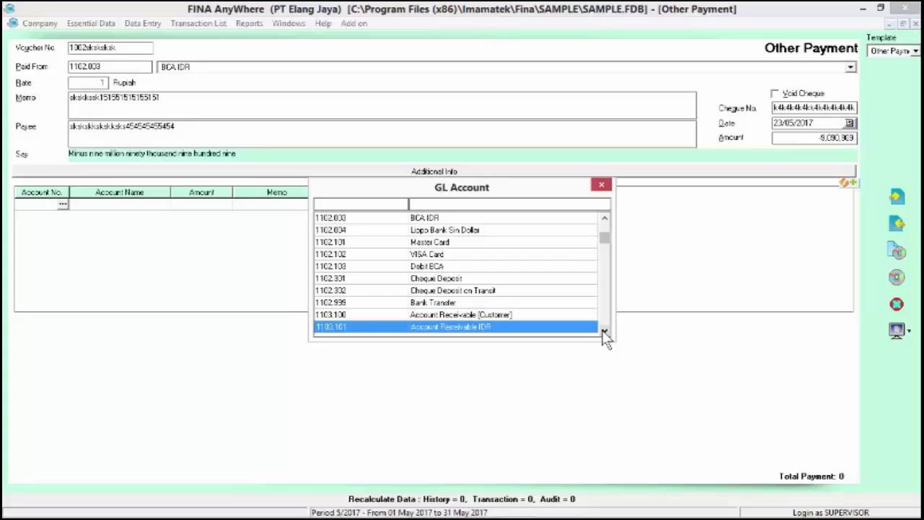
click(605, 333)
click(605, 332)
click(606, 332)
click(605, 332)
click(605, 332)
click(605, 332)
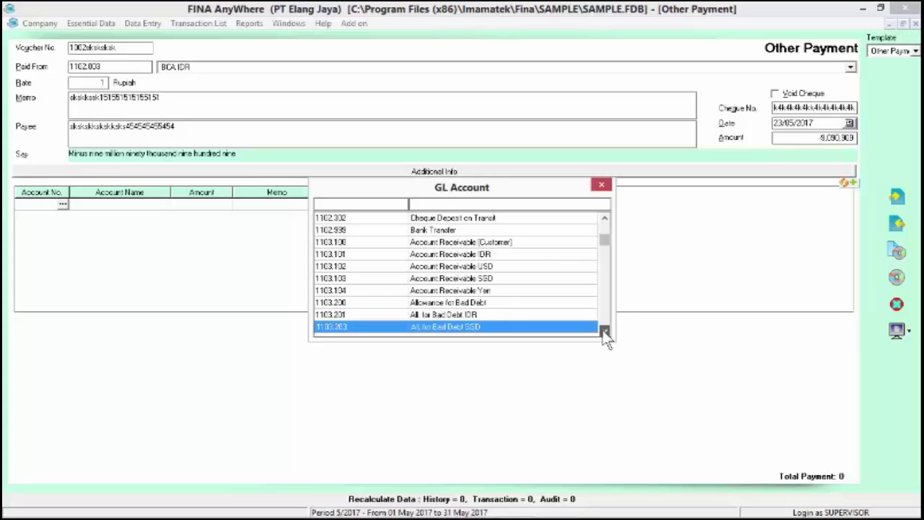
click(605, 332)
click(605, 332)
click(606, 332)
click(605, 332)
click(606, 332)
click(605, 332)
click(605, 332)
click(605, 332)
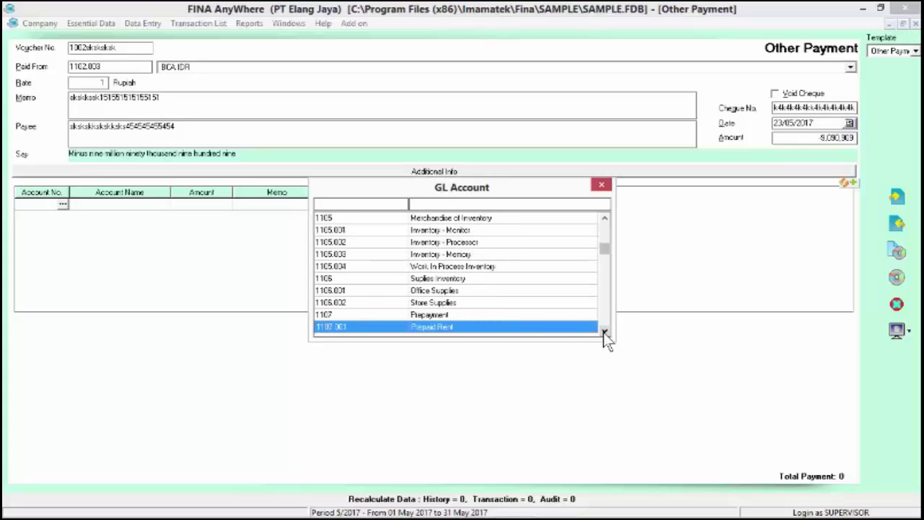
click(468, 256)
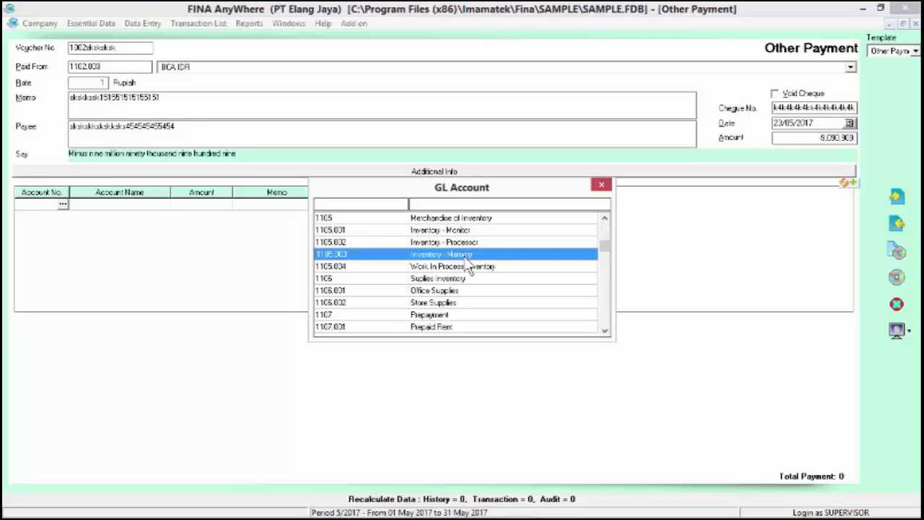
double_click(468, 258)
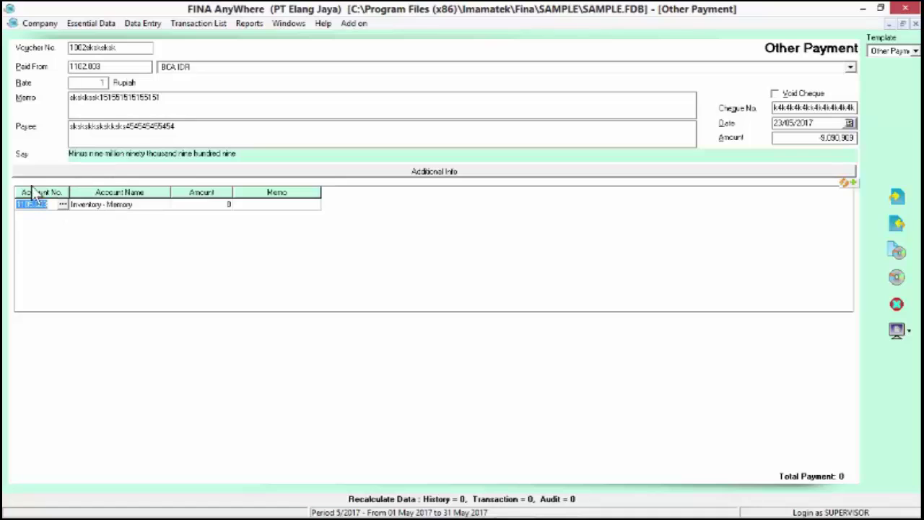
- Try to change the first detail row's GL account to Cash and dismiss the message
click(63, 204)
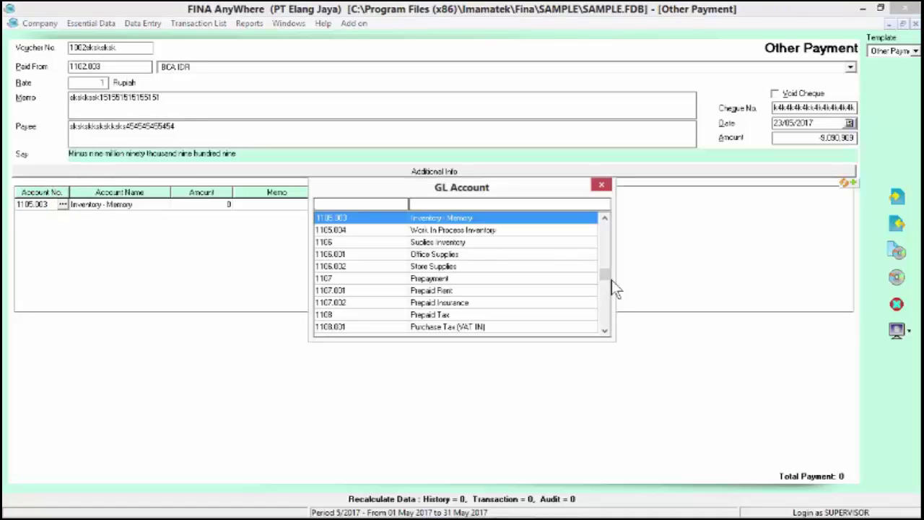
drag(606, 274, 608, 220)
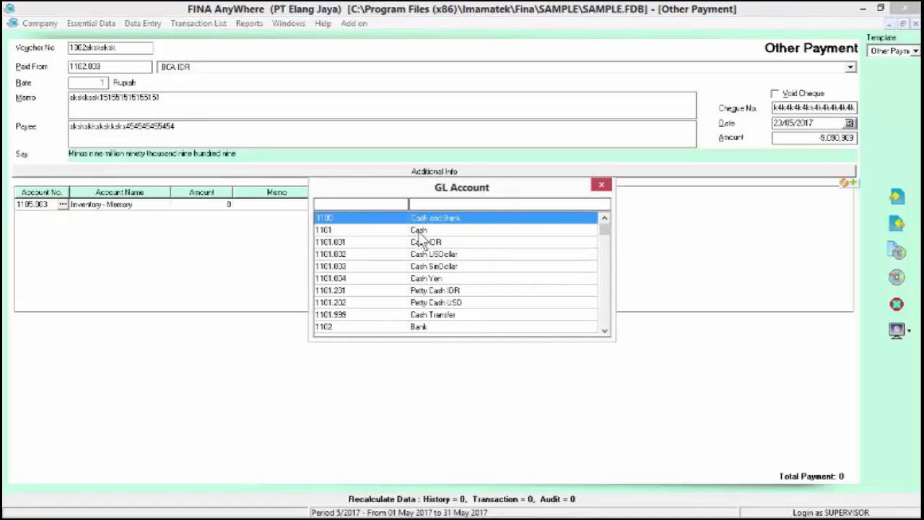
double_click(420, 231)
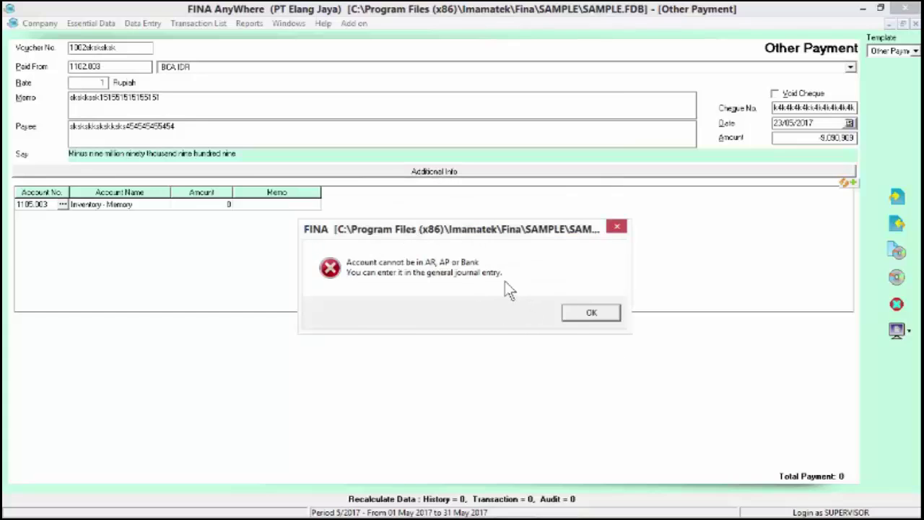
click(616, 227)
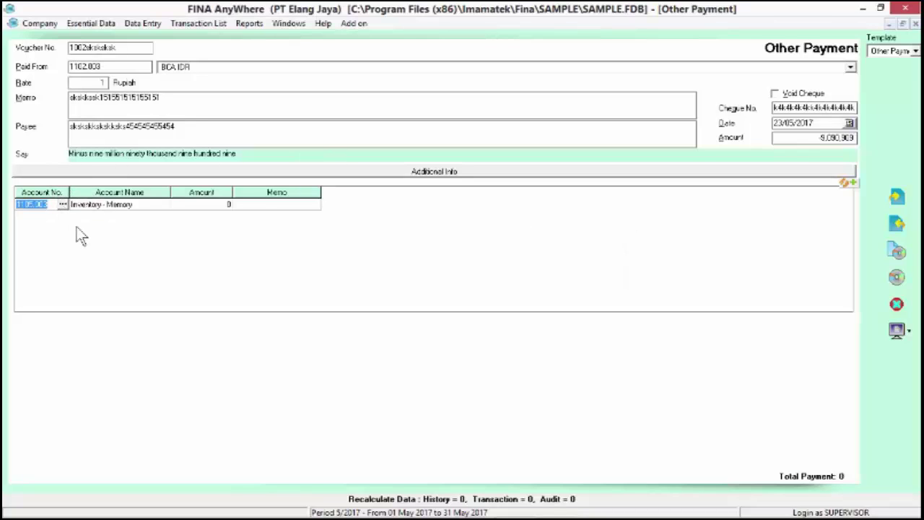
click(188, 208)
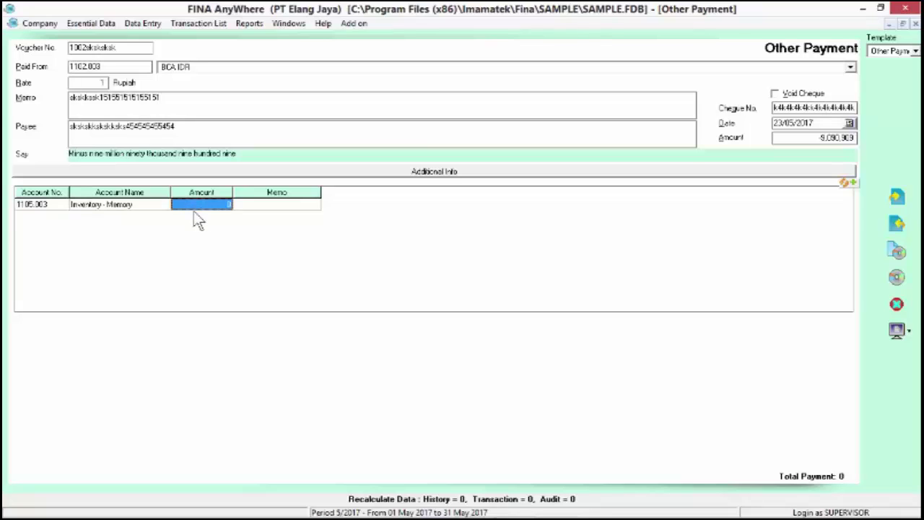
click(194, 210)
text(10343434340404040)
click(286, 209)
click(623, 228)
- Enter kdkdkdkdk3k3k3k3 as the memo of the Inventory - Memory row
click(286, 208)
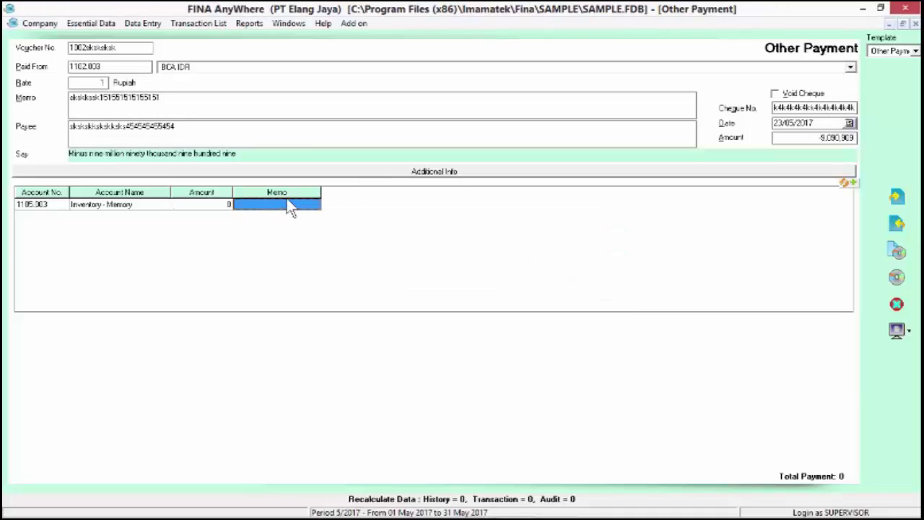
text(kdkdkdkdk3k)
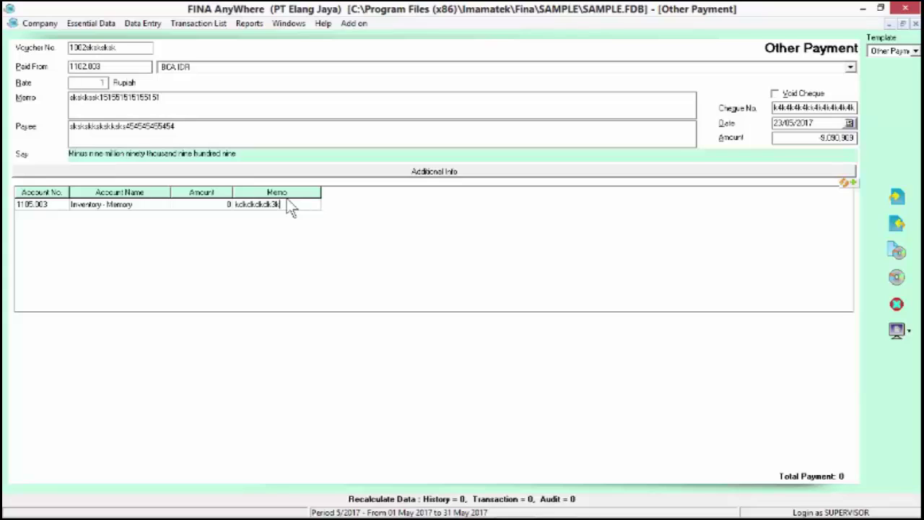
text(3k3k3)
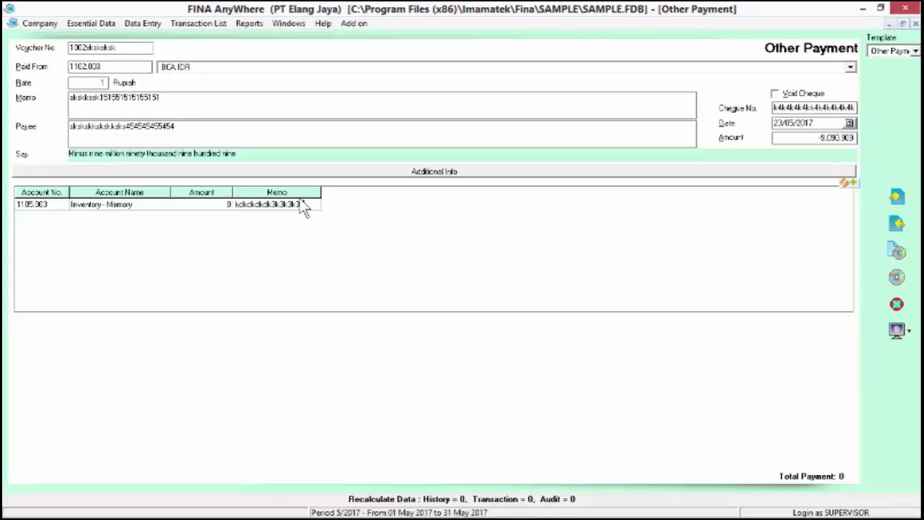